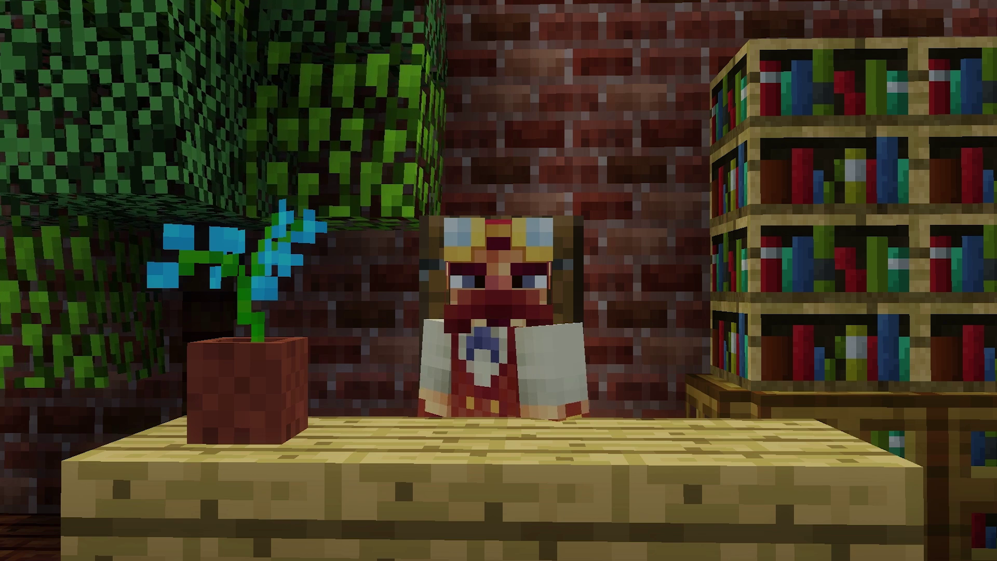
# Step: Switch to Chrome with the Google results for Minecraft shader packs
pyautogui.press('super+d')
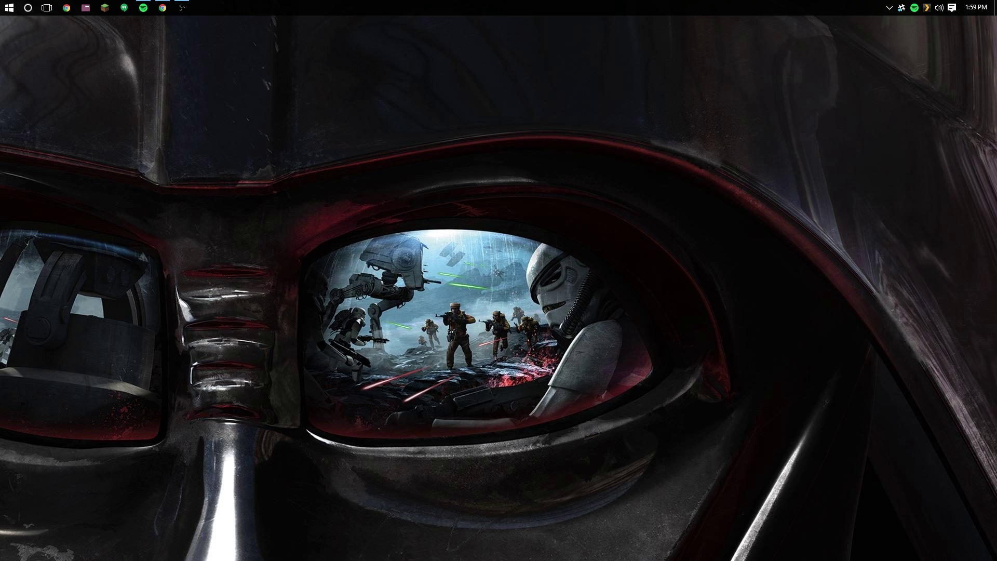
pyautogui.click(161, 12)
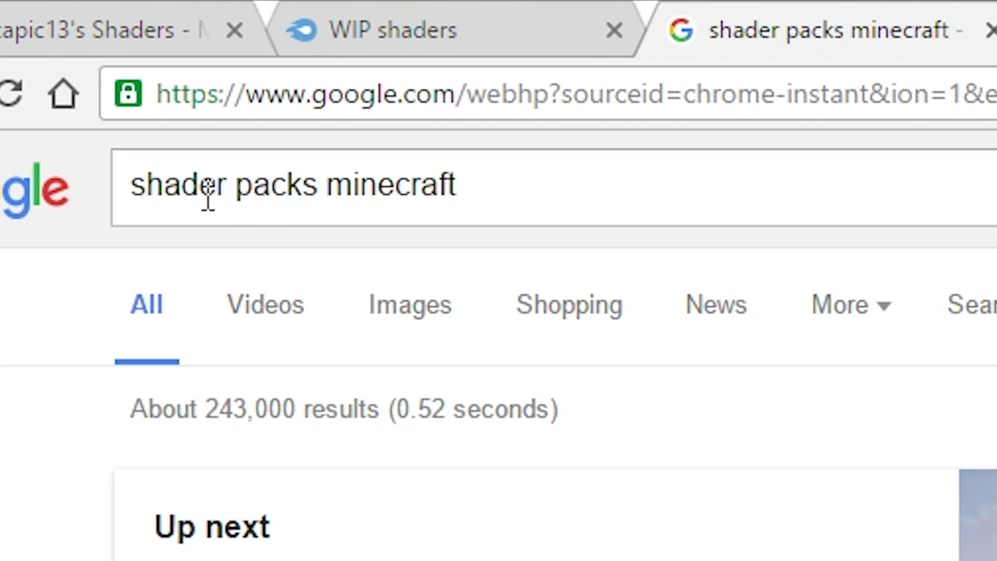
pyautogui.click(552, 207)
pyautogui.write('1.')
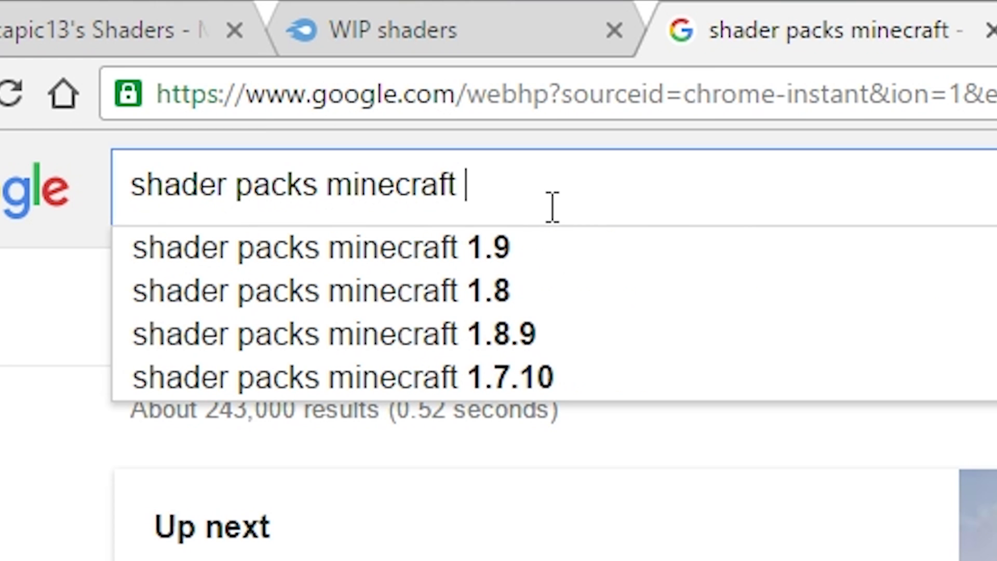
pyautogui.write('109')
pyautogui.press('BackSpace')
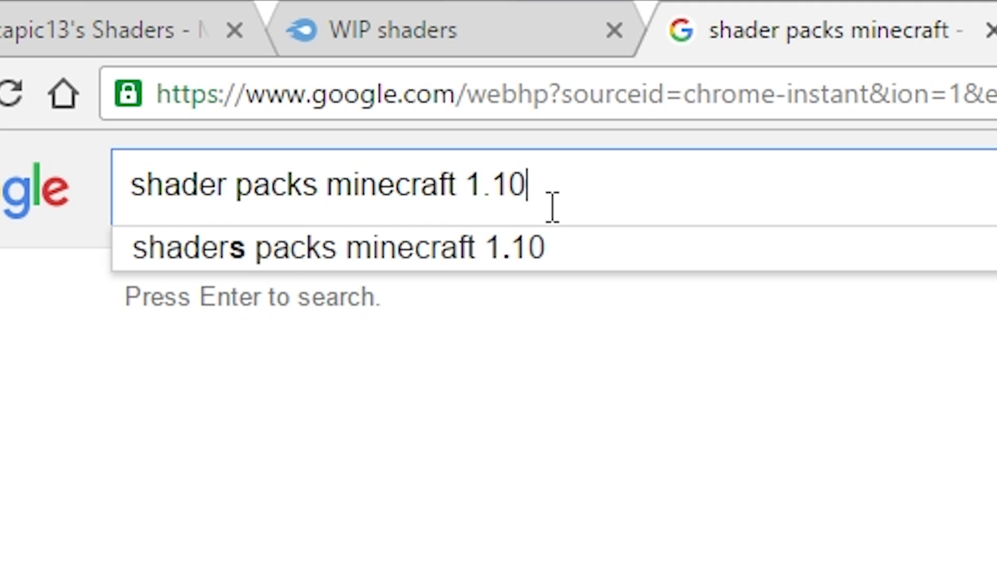
pyautogui.press('BackSpace')
pyautogui.press('BackSpace')
pyautogui.press('BackSpace')
pyautogui.press('BackSpace')
pyautogui.press('BackSpace')
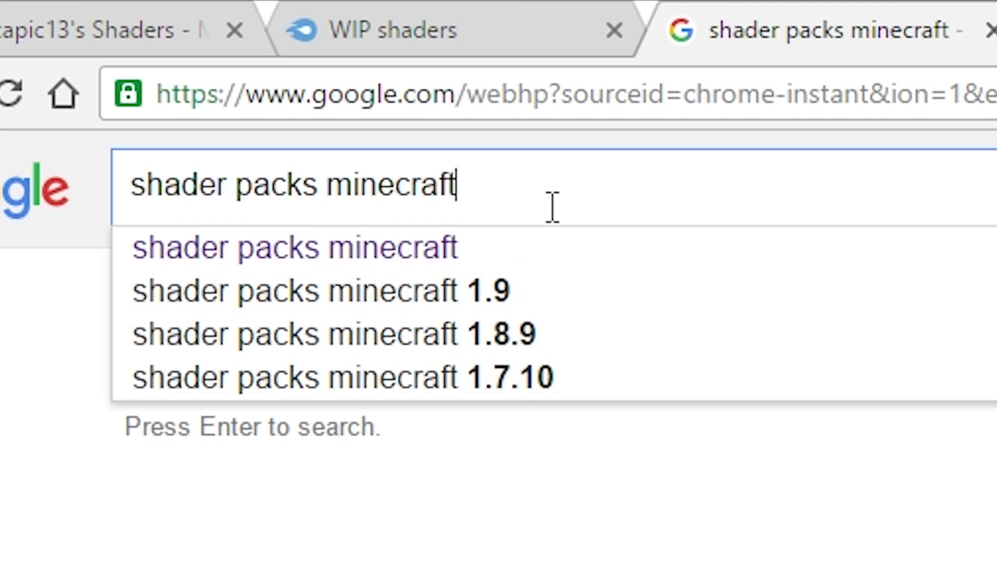
# Step: Search Google for "shader packs minecraft" and open the forum thread for Sonic Ether's Unbelievable Shaders v10.1
pyautogui.press('Return')
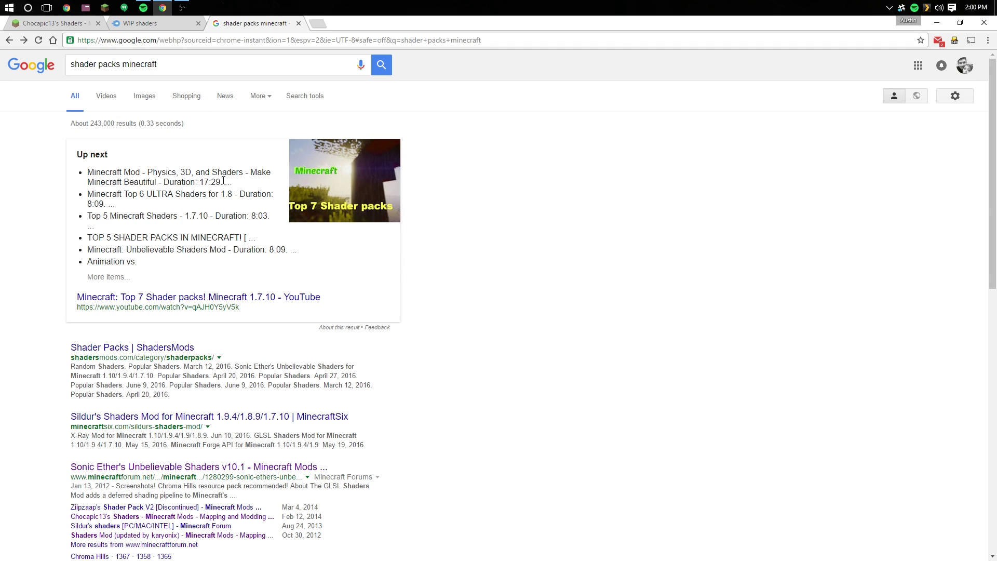
pyautogui.scroll(-3, 535, 350)
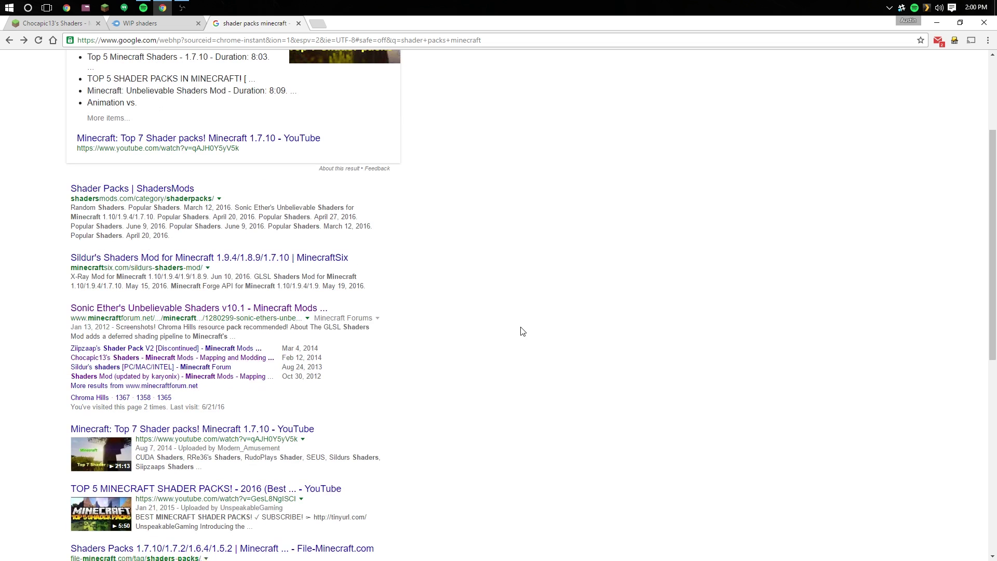
pyautogui.scroll(-1, 522, 331)
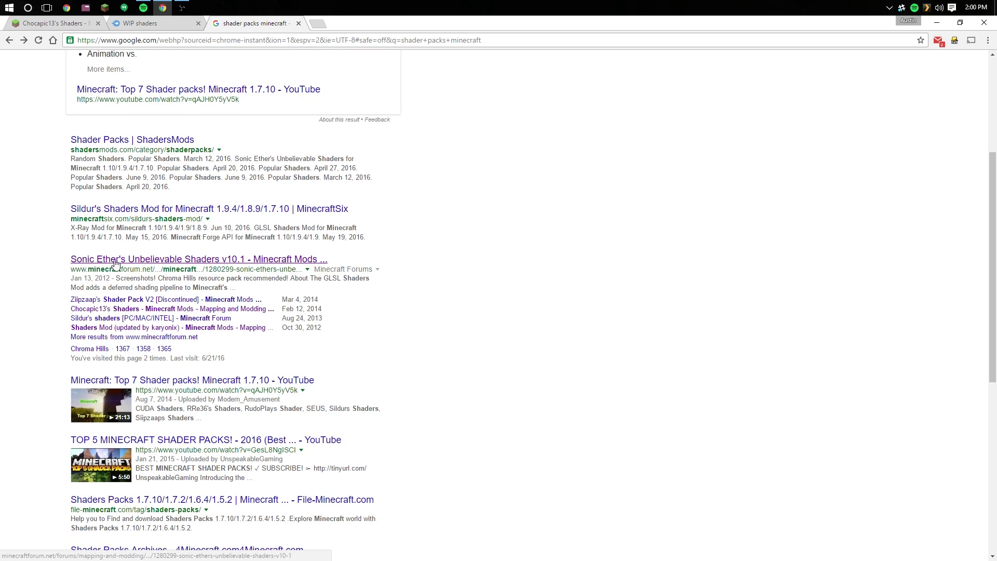
pyautogui.scroll(-2, 239, 217)
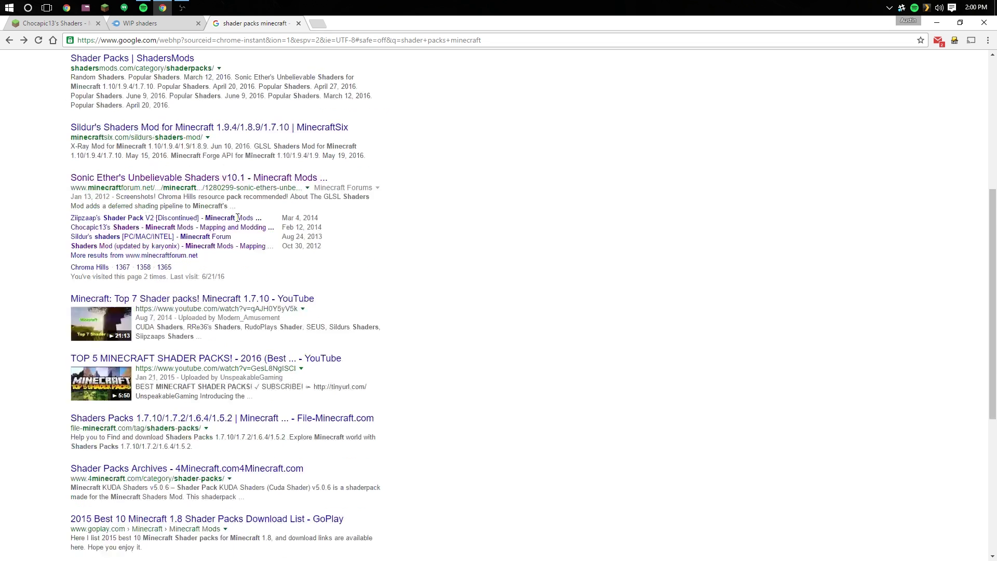
pyautogui.scroll(-2, 238, 217)
pyautogui.scroll(4, 238, 229)
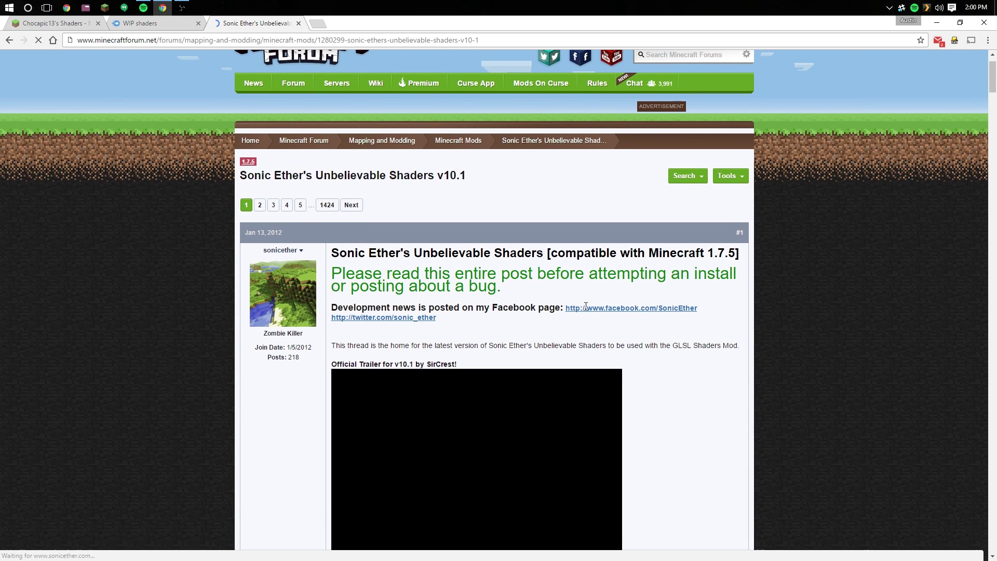
# Step: Examine the Sonic Ether's Unbelievable Shaders post, including its setup instructions and the list of SEUS download versions
pyautogui.scroll(-5, 501, 284)
pyautogui.scroll(-8, 501, 284)
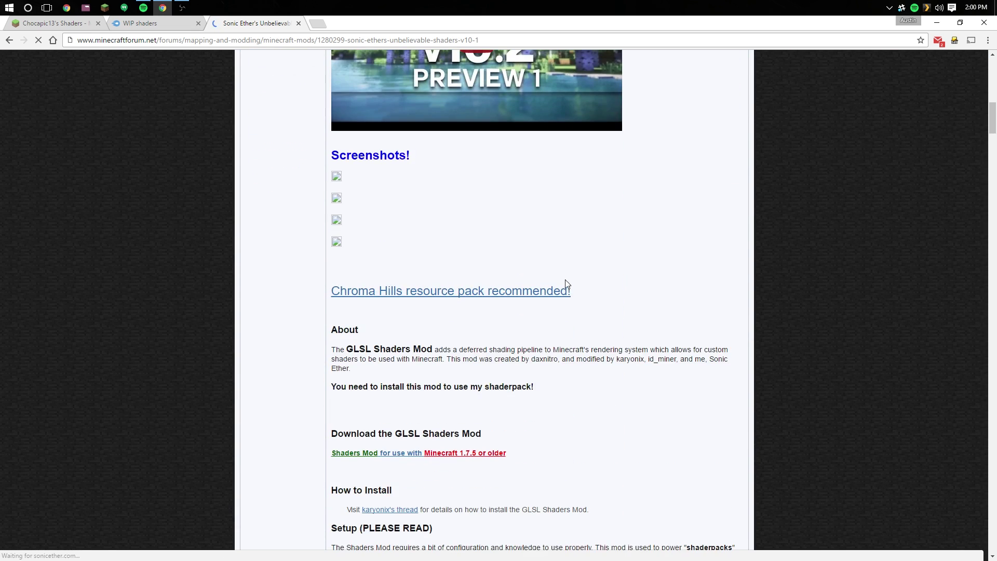
pyautogui.scroll(-2, 595, 269)
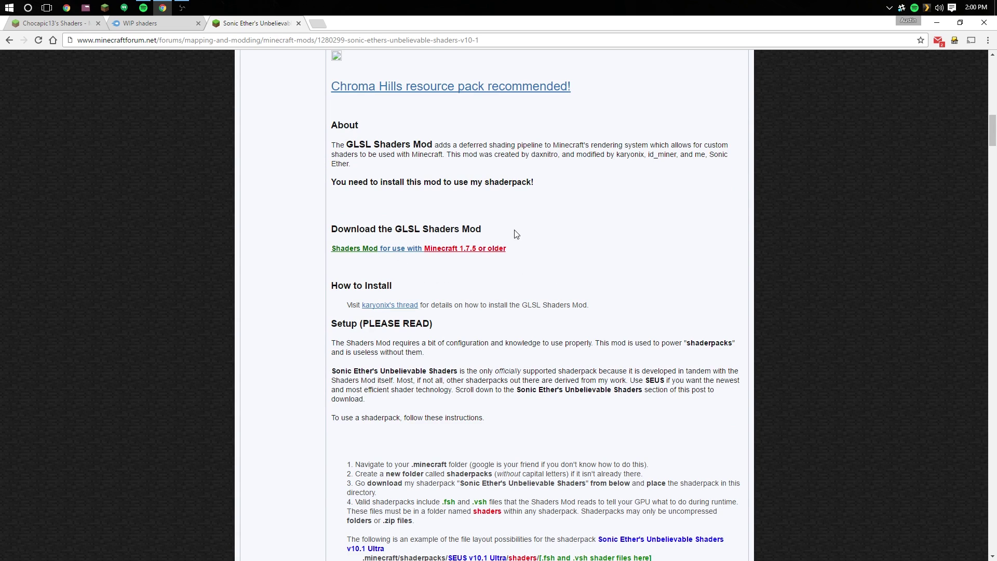
pyautogui.scroll(-2, 659, 372)
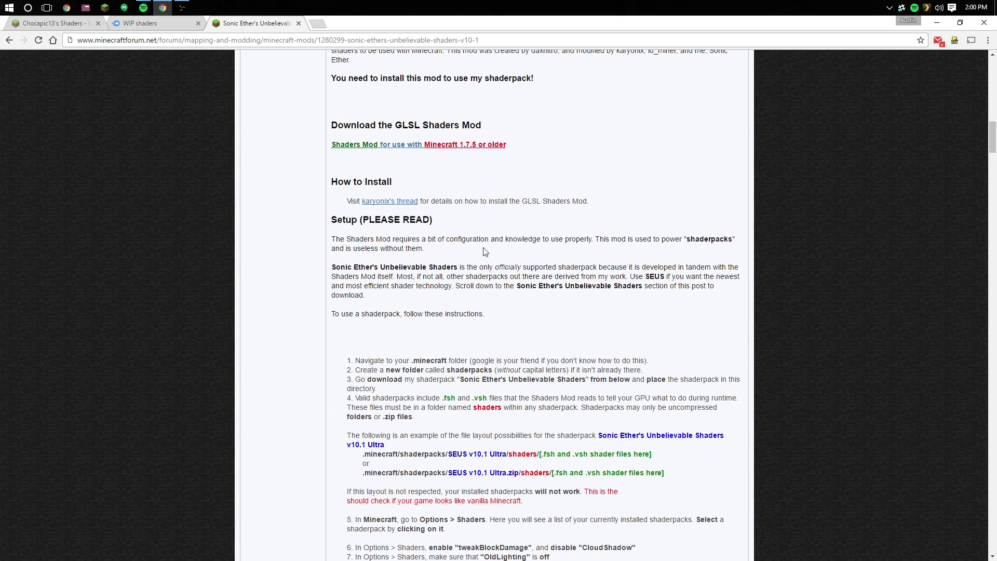
pyautogui.scroll(-2, 579, 283)
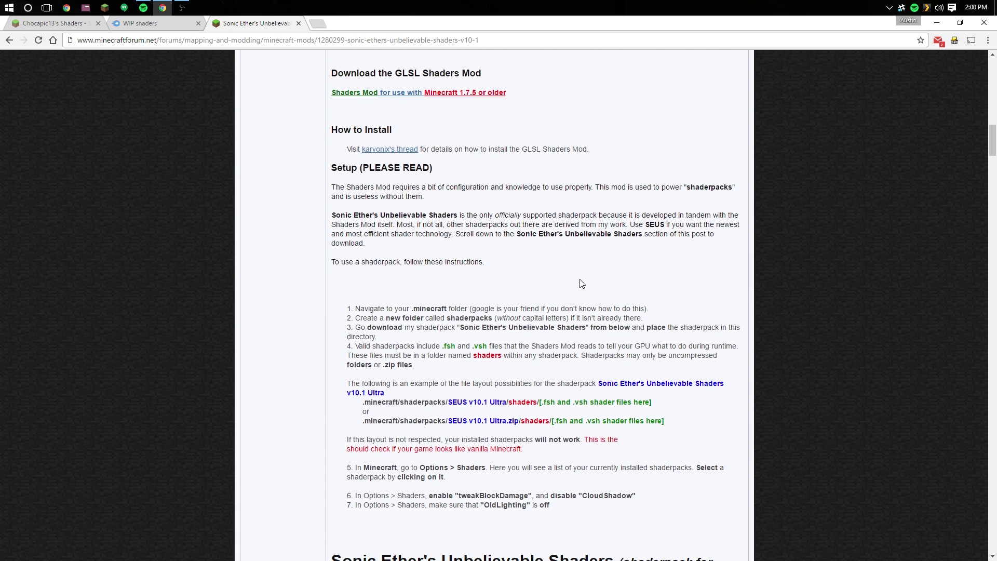
pyautogui.scroll(-2, 580, 283)
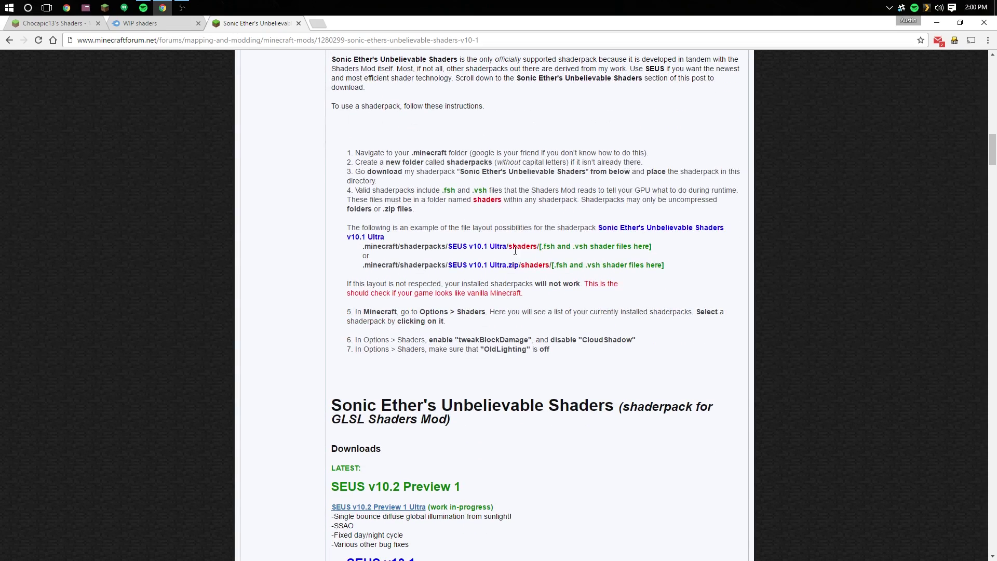
pyautogui.scroll(-5, 457, 244)
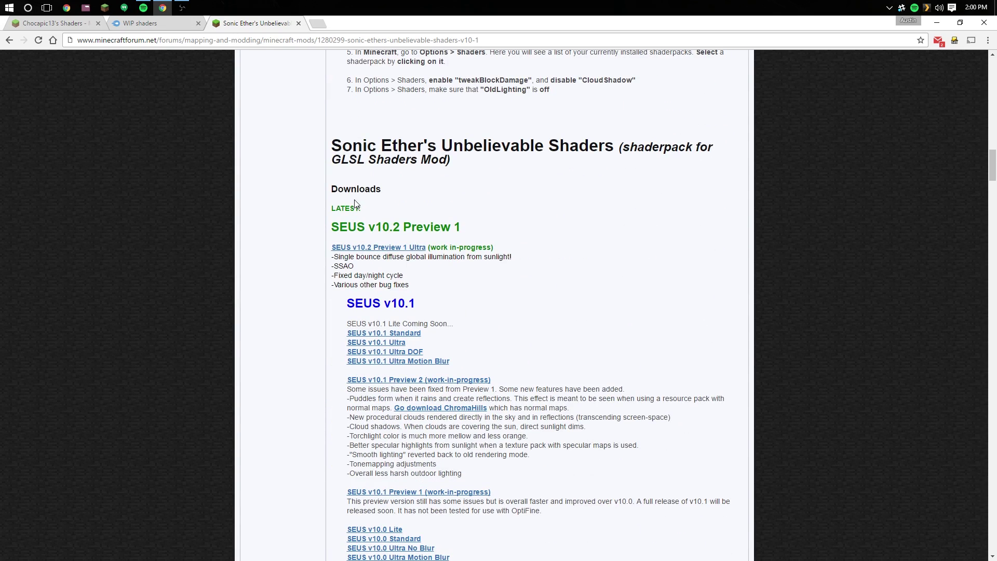
pyautogui.scroll(-2, 429, 254)
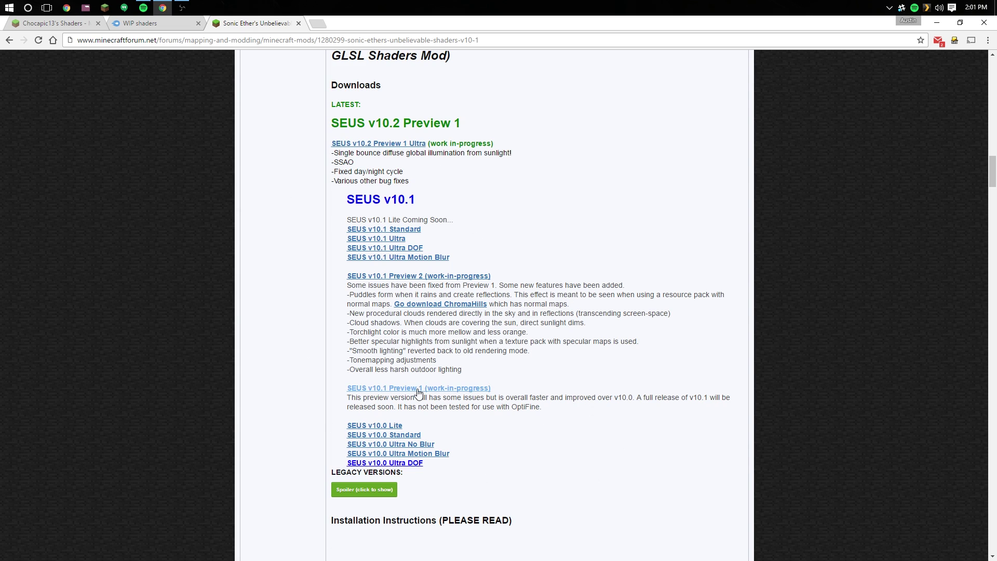
# Step: Open the Chocapic13's Shaders thread from the search results, close that duplicate tab and return to the thread's already open tab
pyautogui.click(10, 40)
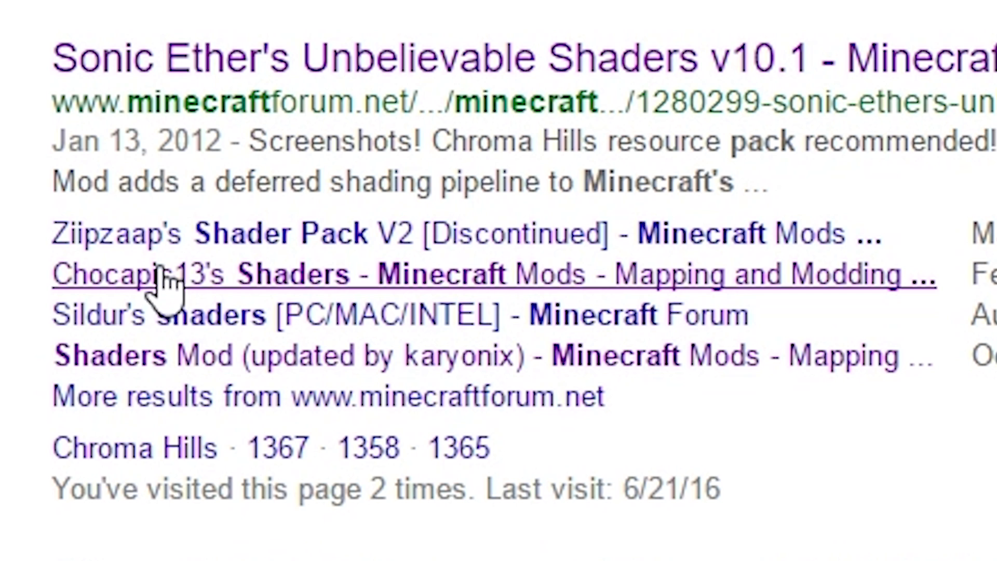
pyautogui.click(297, 268)
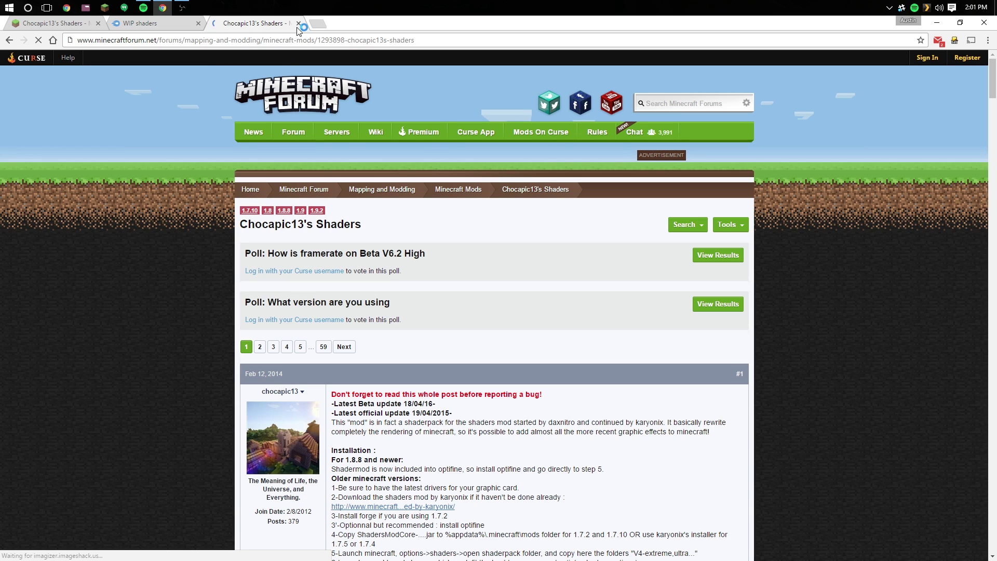
pyautogui.hotkey('ctrl', 'w')
pyautogui.hotkey('ctrl', 'shift', 'Tab')
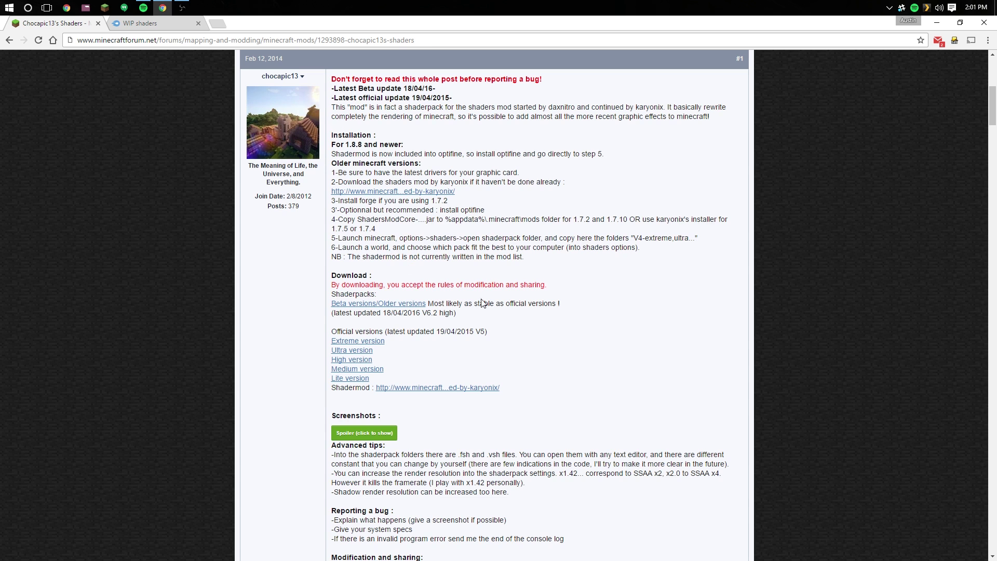
# Step: Review the Chocapic13's Shaders post for its installation steps and its beta and official shader pack download links
pyautogui.scroll(3, 410, 243)
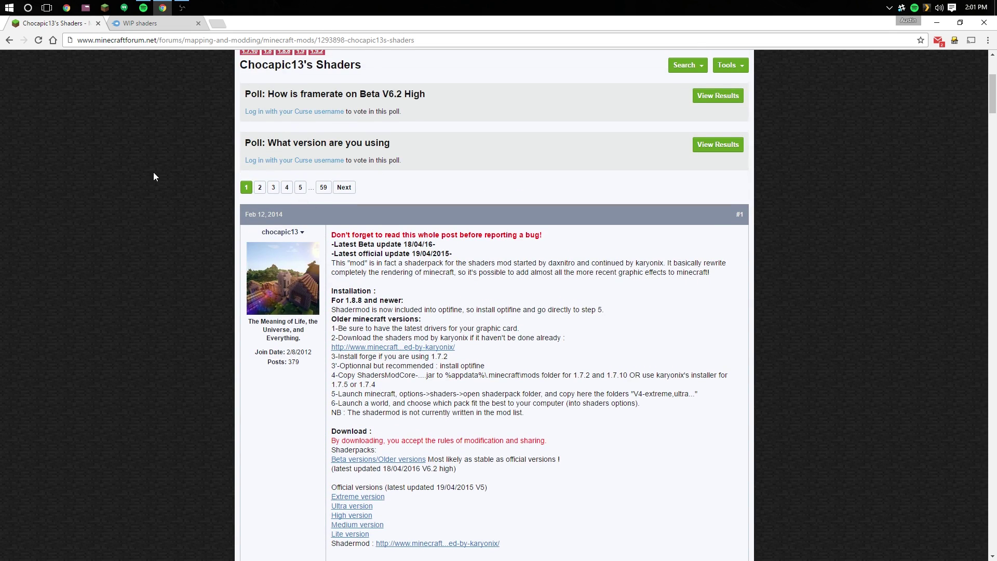
pyautogui.scroll(-1, 275, 177)
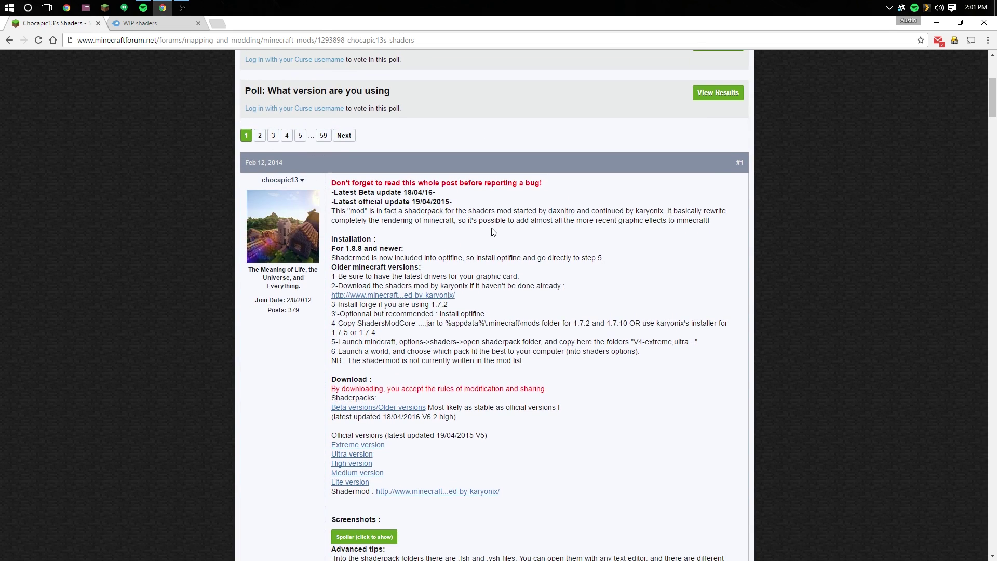
pyautogui.scroll(-1, 654, 283)
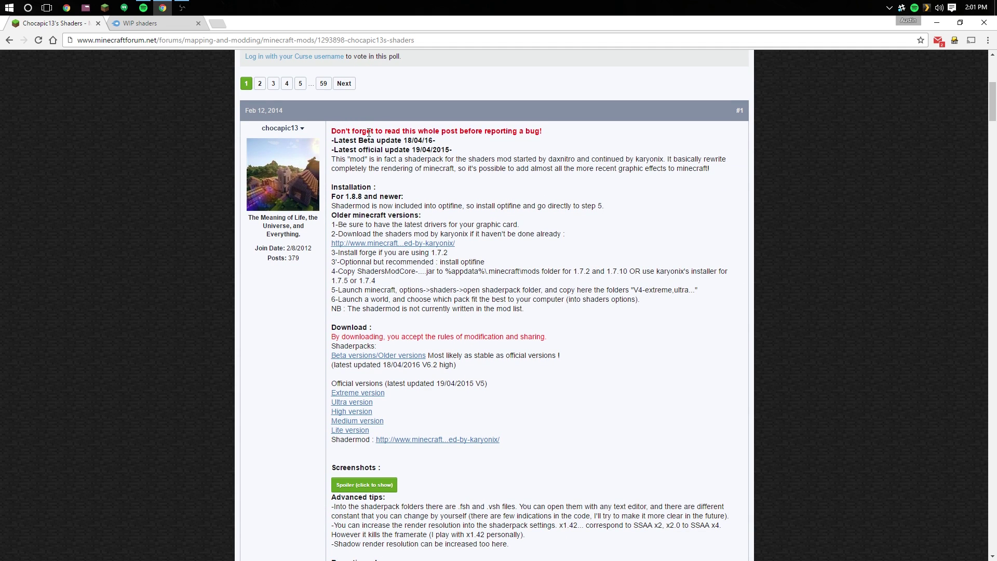
pyautogui.scroll(-1, 491, 253)
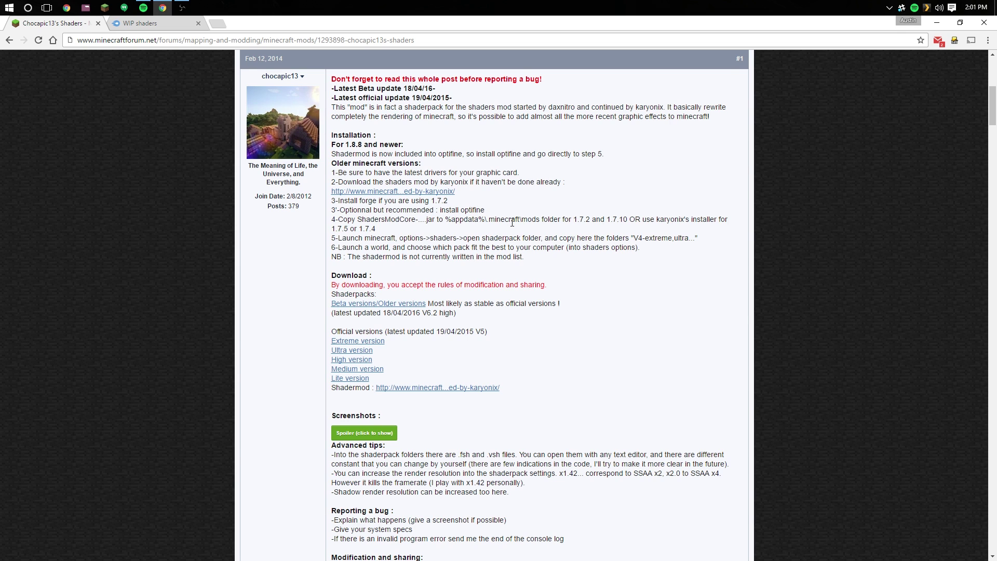
pyautogui.scroll(-1, 512, 223)
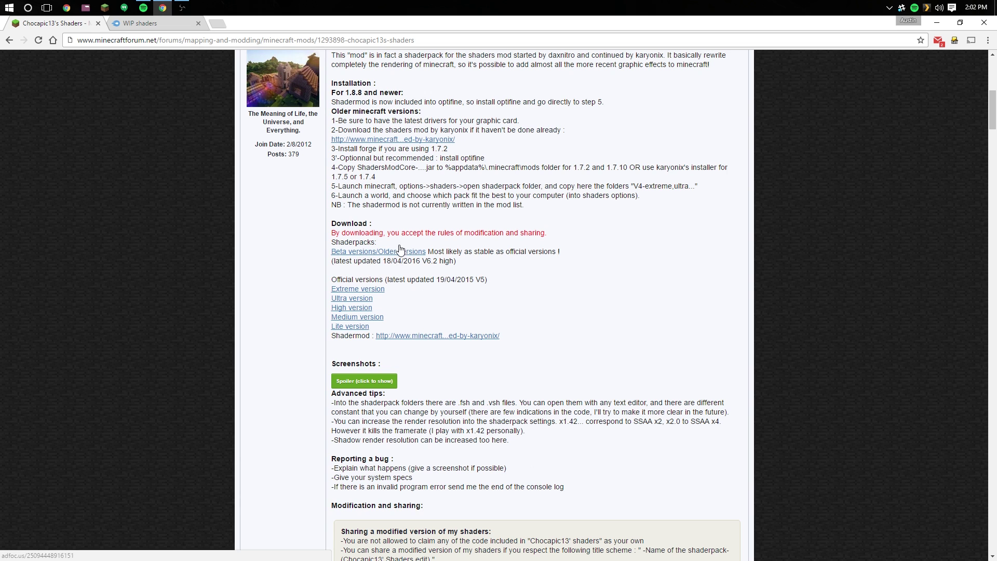
# Step: Download the "Chocapic13 V5 Beta 5.11 No shadows request" ZIP from the WIP shaders page and save it to the Desktop
pyautogui.click(171, 21)
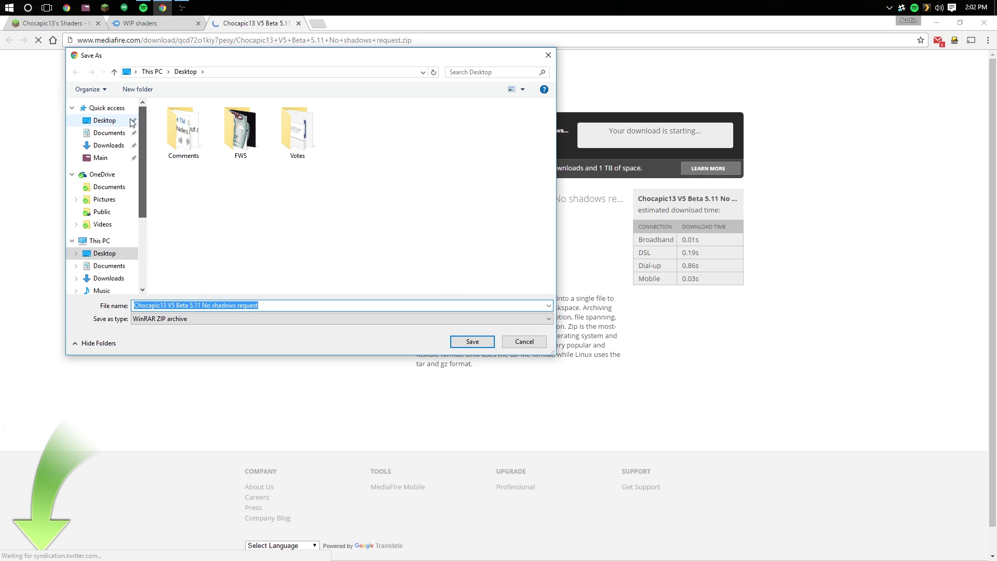
pyautogui.click(107, 123)
pyautogui.click(470, 342)
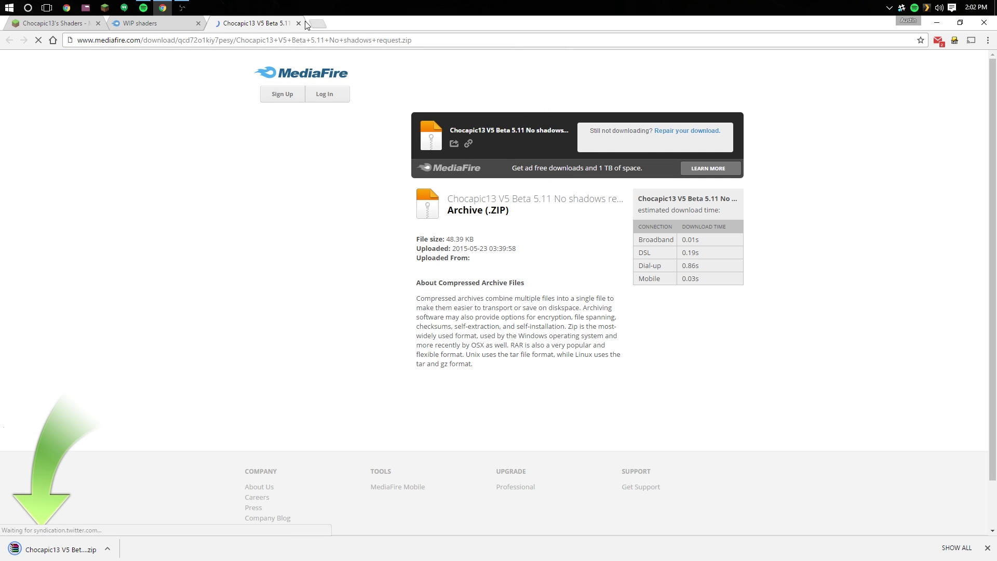
# Step: Close all the browser tabs and move the downloaded Chocapic13 archive to an open area of the desktop
pyautogui.click(299, 23)
pyautogui.click(198, 23)
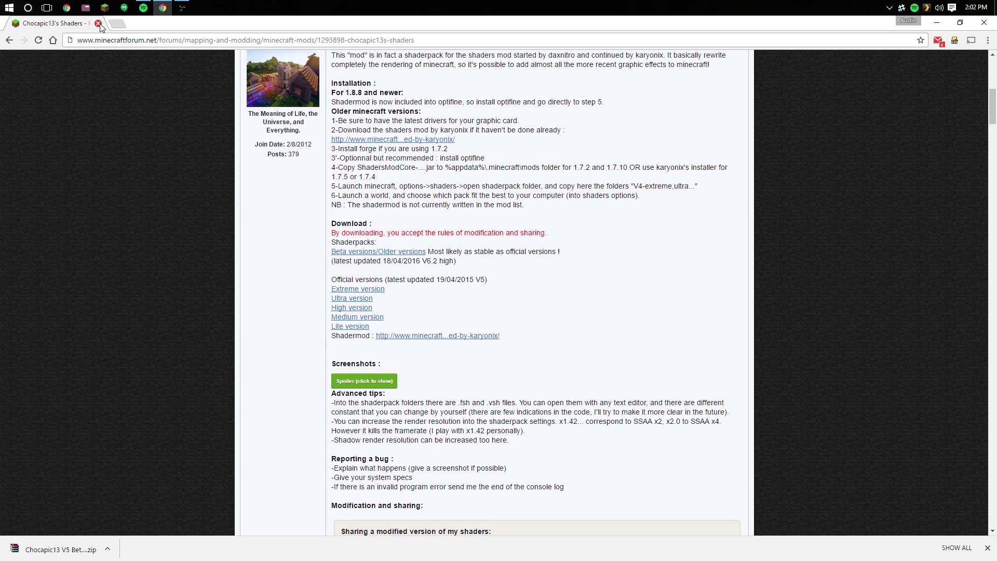
pyautogui.click(99, 23)
pyautogui.moveTo(9, 37); pyautogui.dragTo(670, 242)
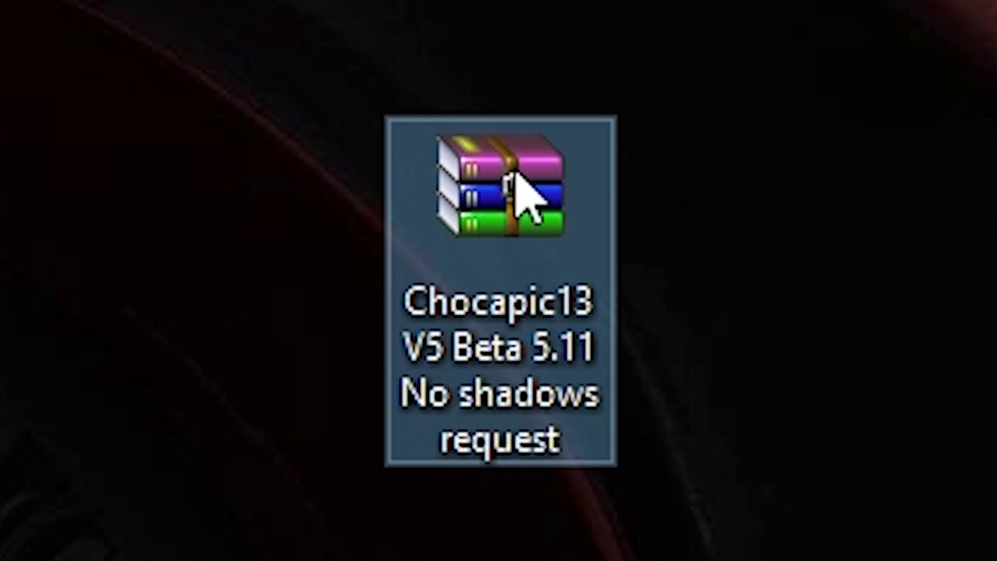
# Step: Open the Chocapic13 archive in WinRAR, inspect the contents of its shaders folder and go back up to the Desktop folder
pyautogui.doubleClick(513, 345)
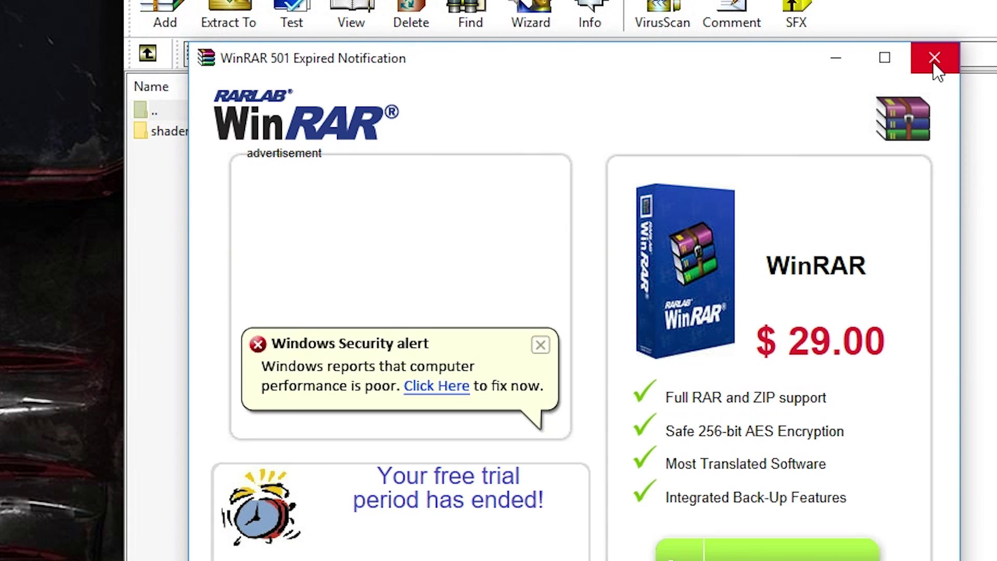
pyautogui.click(935, 58)
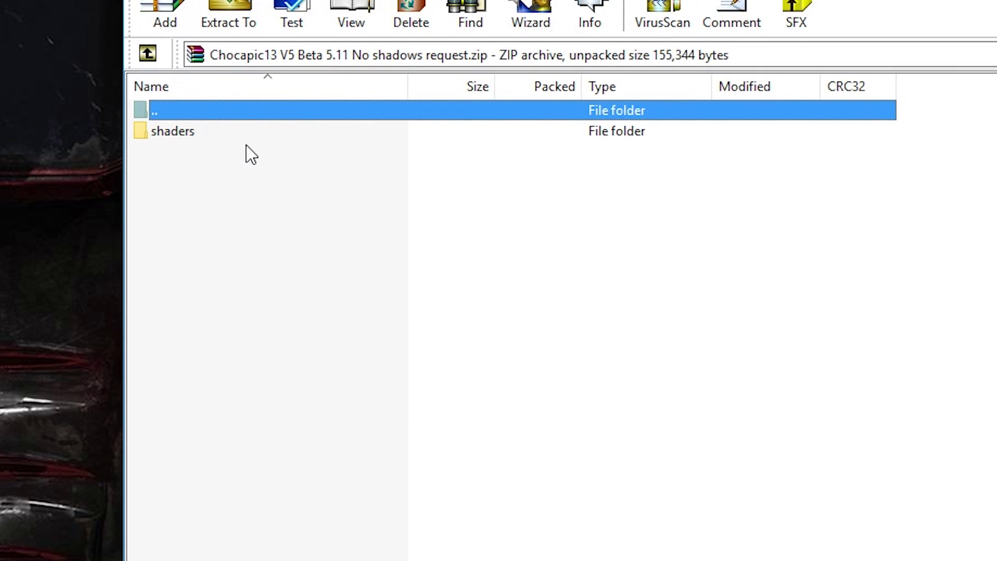
pyautogui.doubleClick(174, 137)
pyautogui.doubleClick(174, 115)
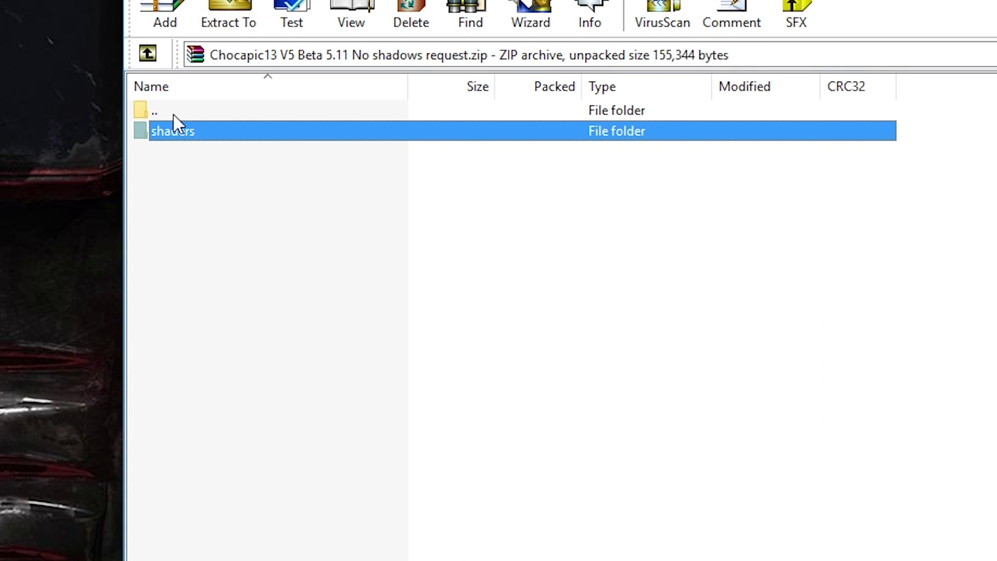
pyautogui.doubleClick(186, 136)
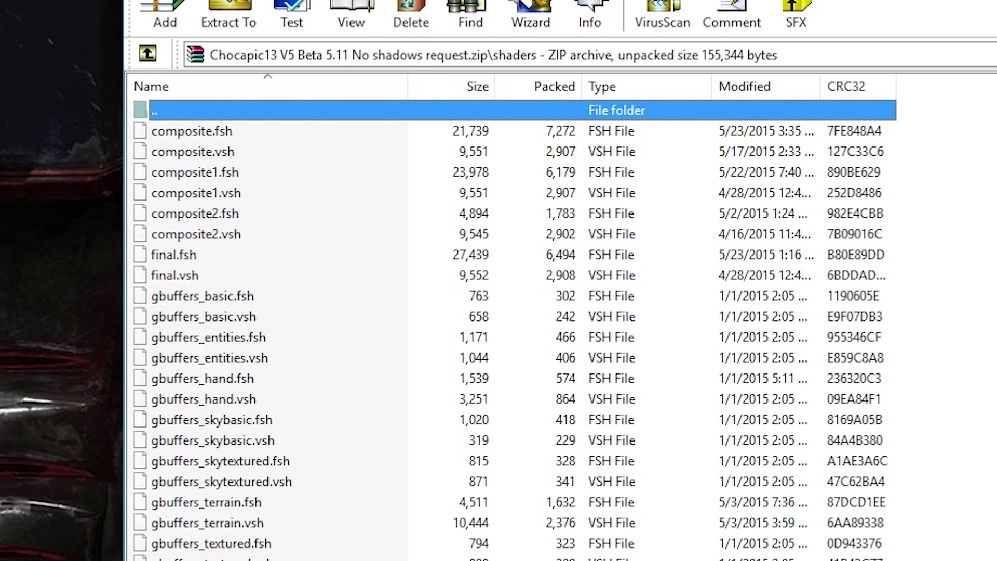
pyautogui.doubleClick(204, 111)
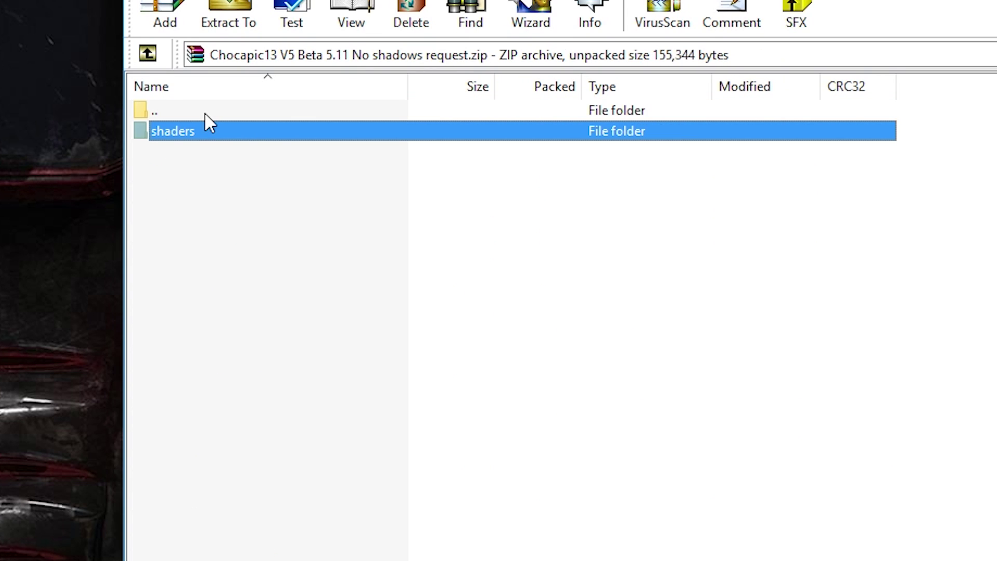
pyautogui.doubleClick(204, 113)
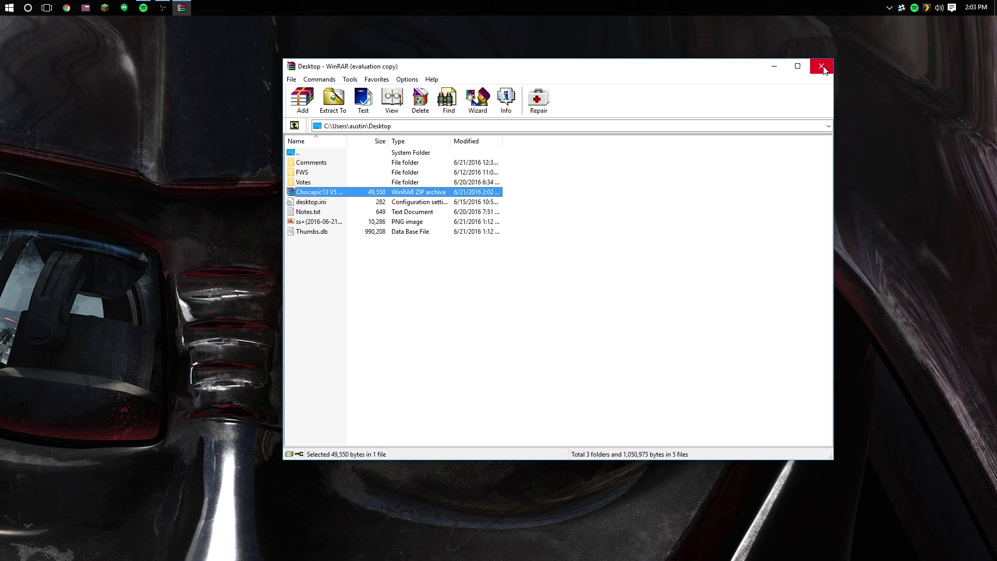
# Step: Close the WinRAR window and clear the selection on the desktop
pyautogui.click(822, 66)
pyautogui.moveTo(680, 245)
pyautogui.mouseDown()
pyautogui.moveTo(629, 233)
pyautogui.moveTo(723, 395)
pyautogui.mouseUp()
pyautogui.click(393, 201)
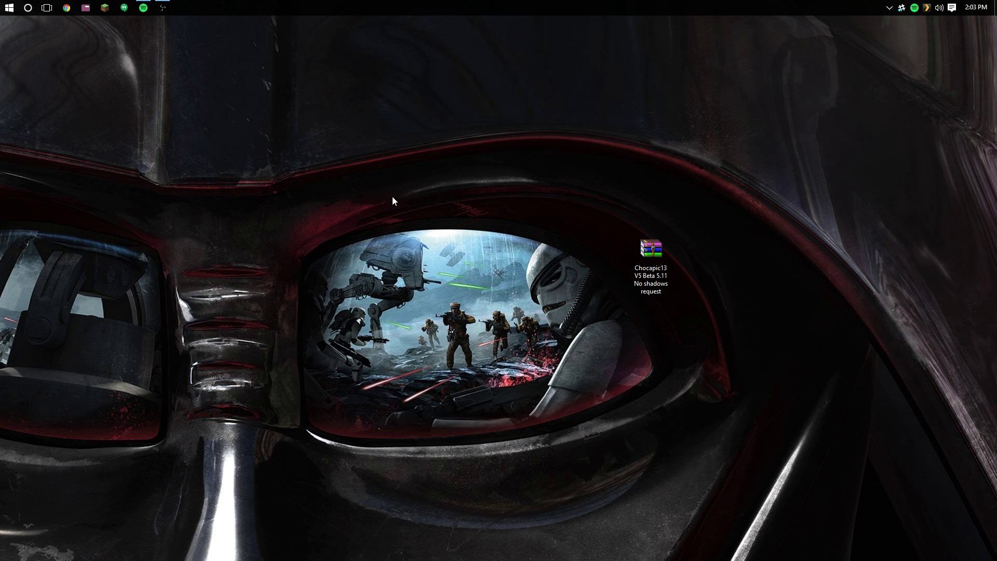
# Step: Open a File Explorer window, go to %appdata% and open the shaderpacks folder inside .minecraft
pyautogui.click(85, 7)
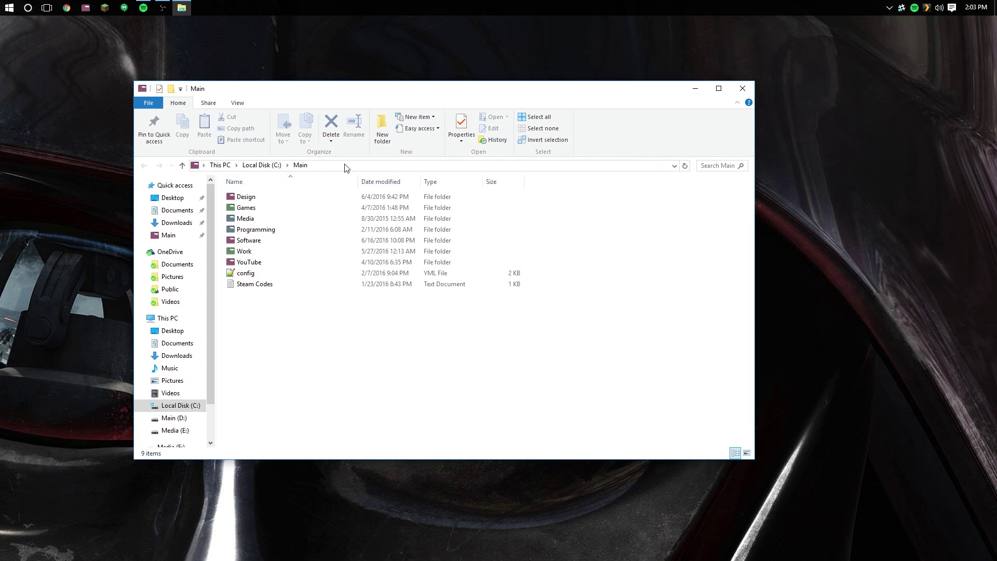
pyautogui.click(345, 167)
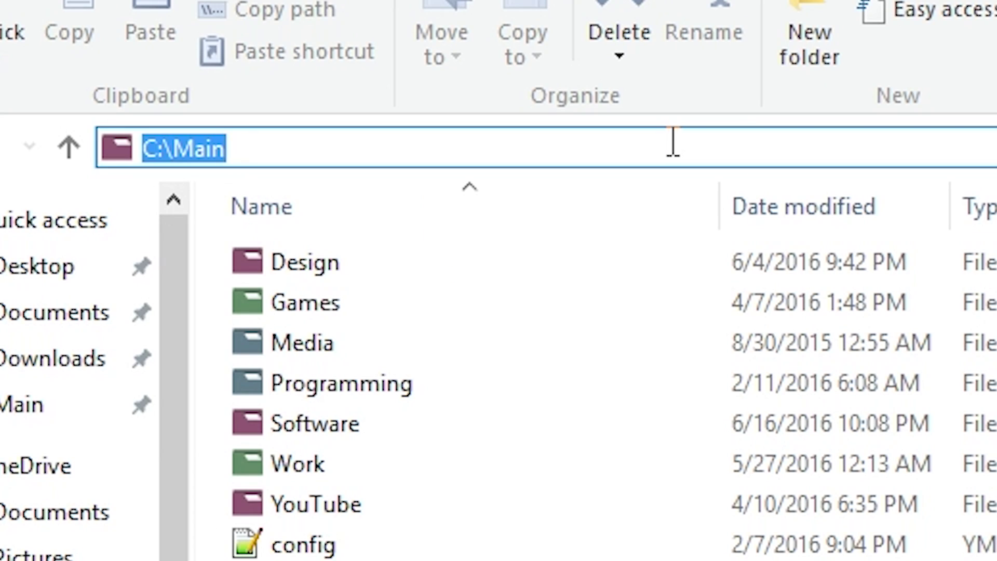
pyautogui.write('%app')
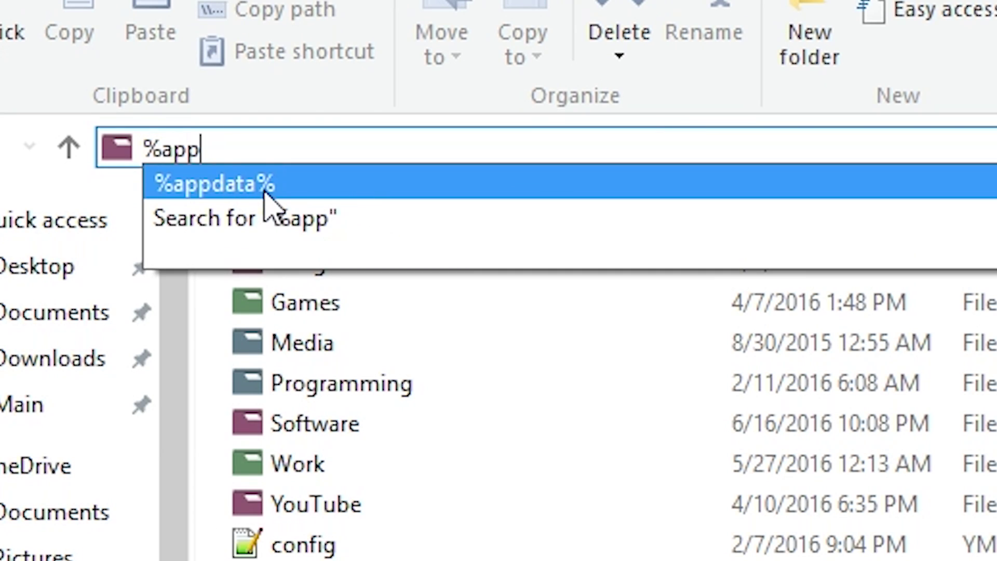
pyautogui.click(264, 193)
pyautogui.doubleClick(318, 270)
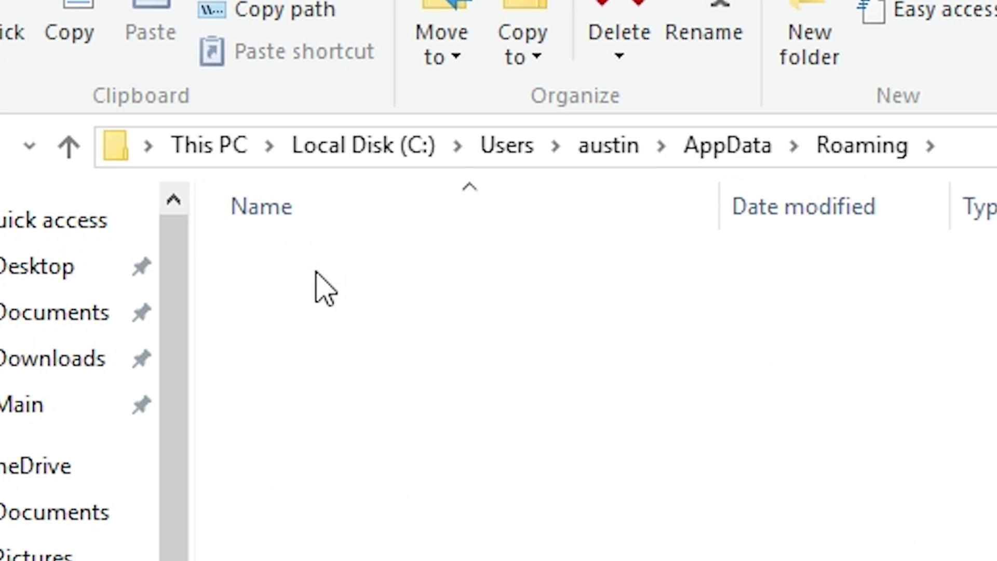
pyautogui.scroll(-3, 561, 332)
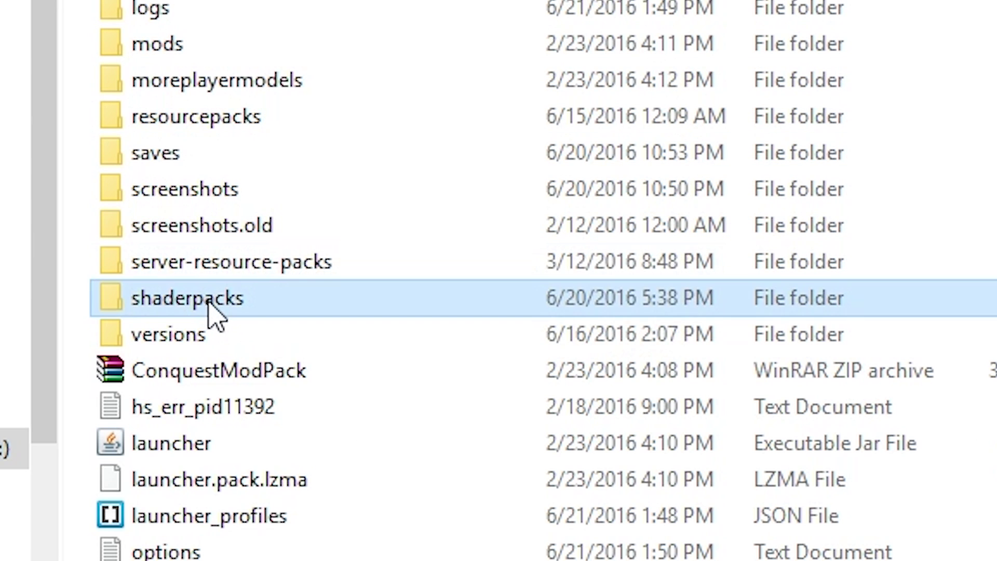
pyautogui.doubleClick(211, 314)
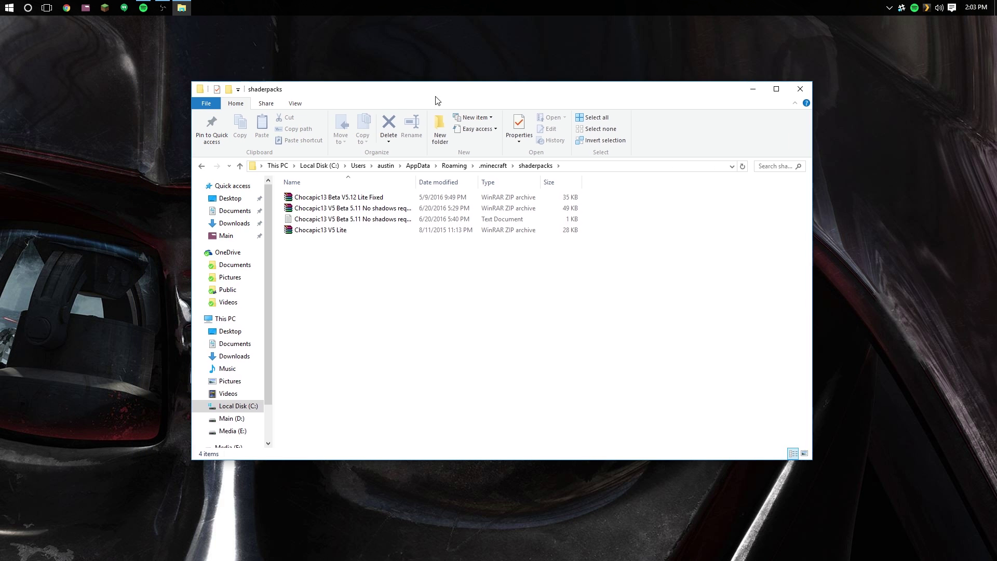
# Step: Reposition and narrow the shaderpacks window, and try to move the Chocapic13 V5 Beta 5.11 archive from the desktop into it
pyautogui.moveTo(435, 98); pyautogui.dragTo(307, 111)
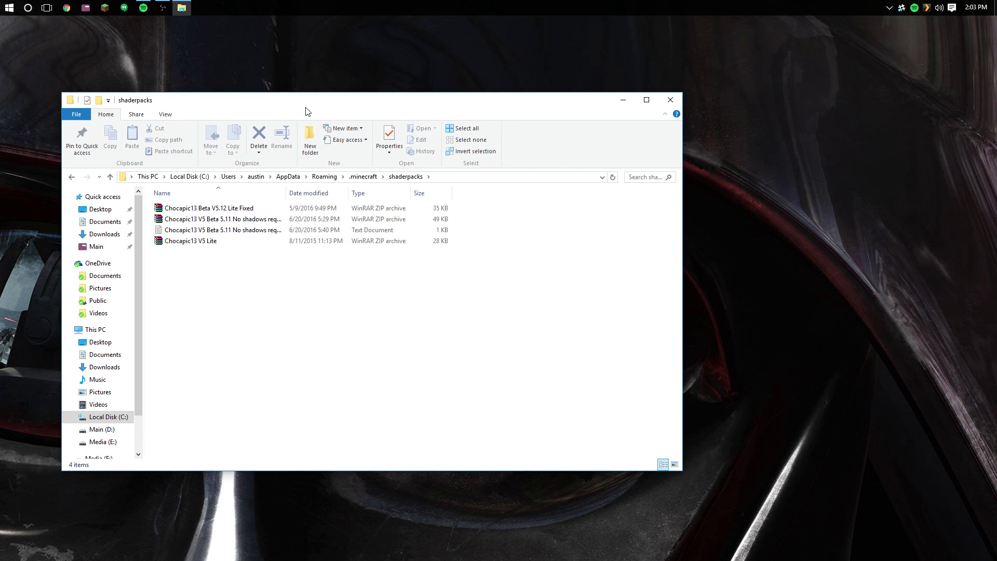
pyautogui.moveTo(681, 210); pyautogui.dragTo(594, 208)
pyautogui.click(653, 254)
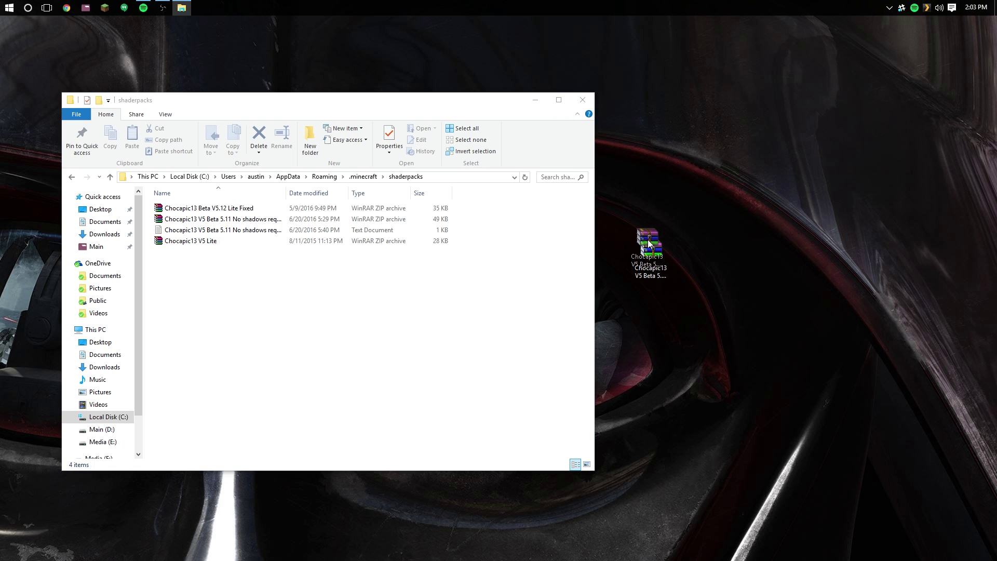
pyautogui.moveTo(646, 266); pyautogui.dragTo(403, 299)
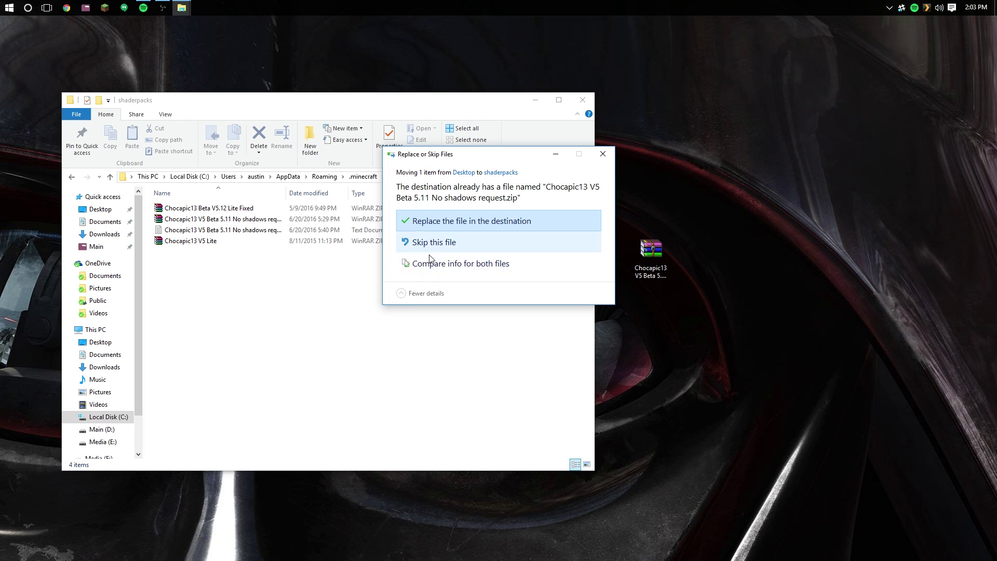
pyautogui.click(457, 221)
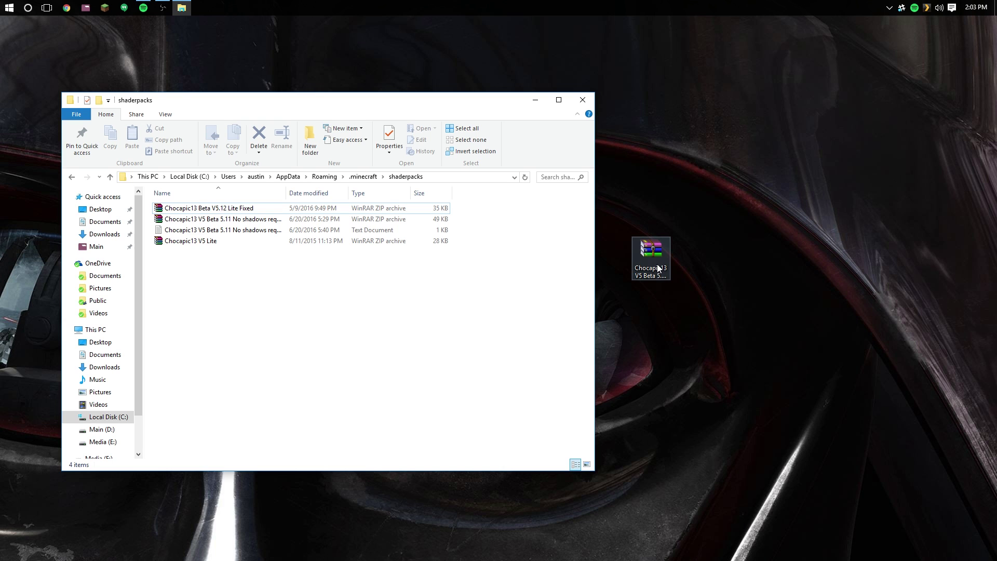
# Step: Start Minecraft 1.10 from the launcher with the OptiFine profile and join a multiplayer server
pyautogui.click(107, 13)
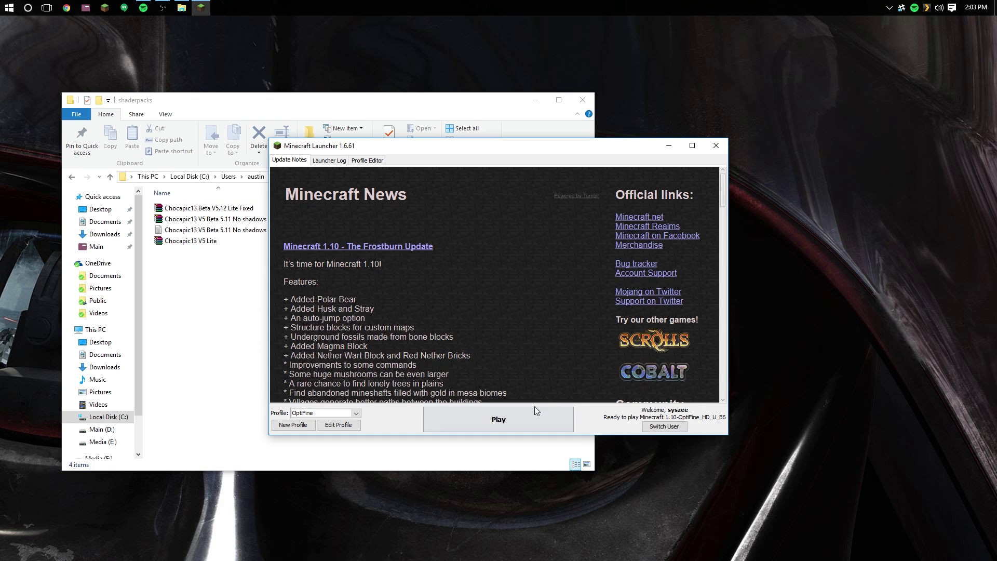
pyautogui.click(517, 419)
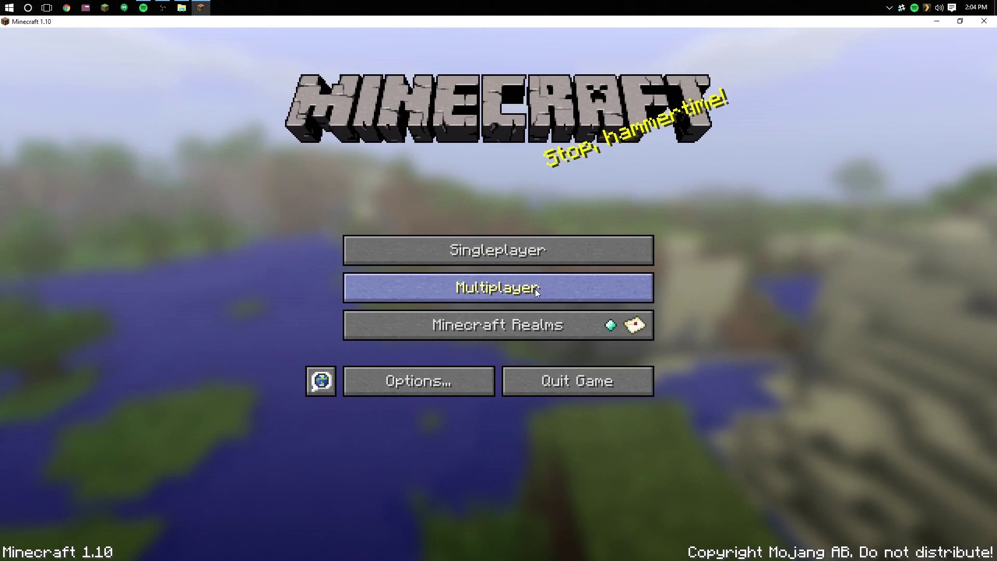
pyautogui.click(535, 289)
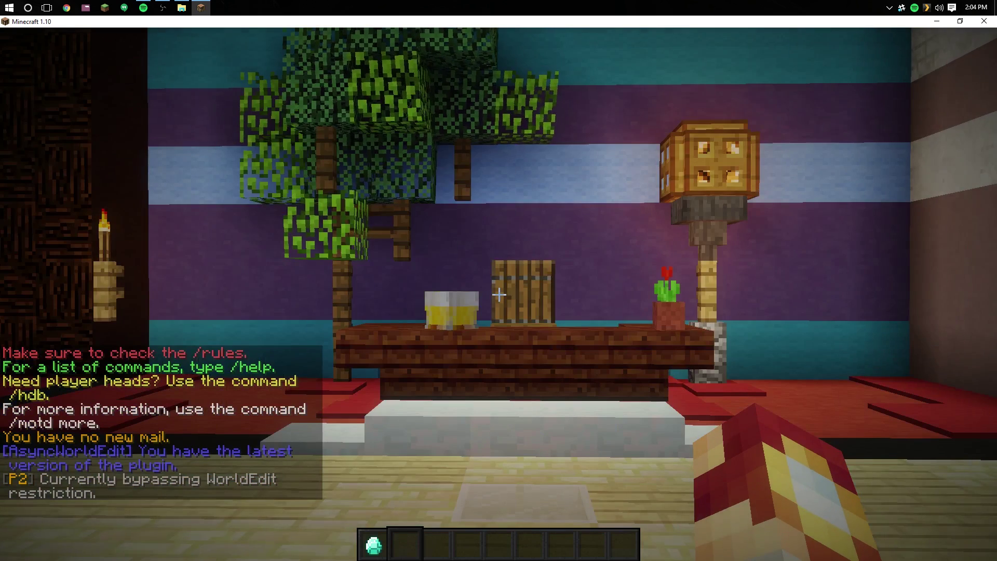
# Step: Pause the game and open the Shaders screen of the video settings to check the installed shader packs
pyautogui.press('Escape')
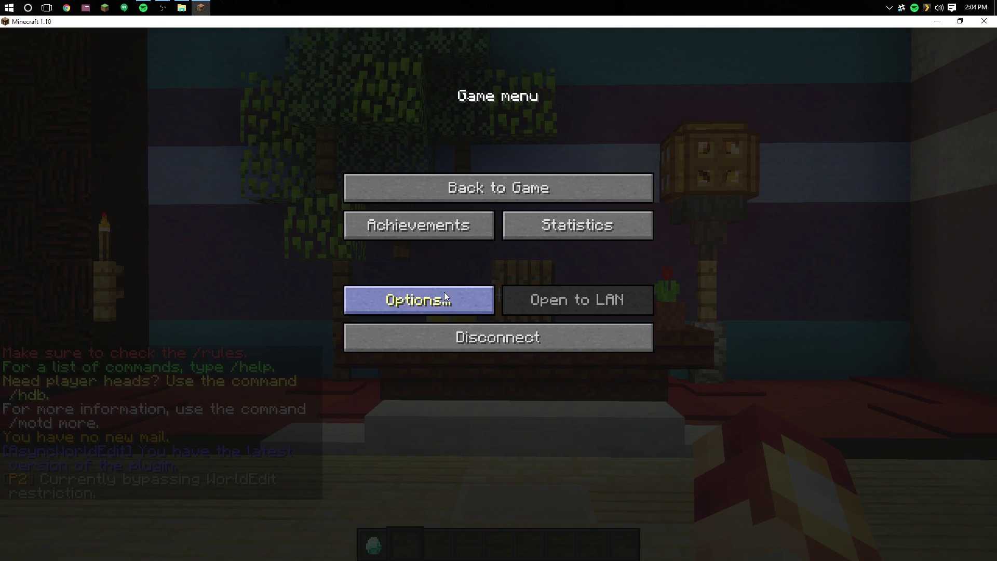
pyautogui.click(444, 292)
pyautogui.click(405, 248)
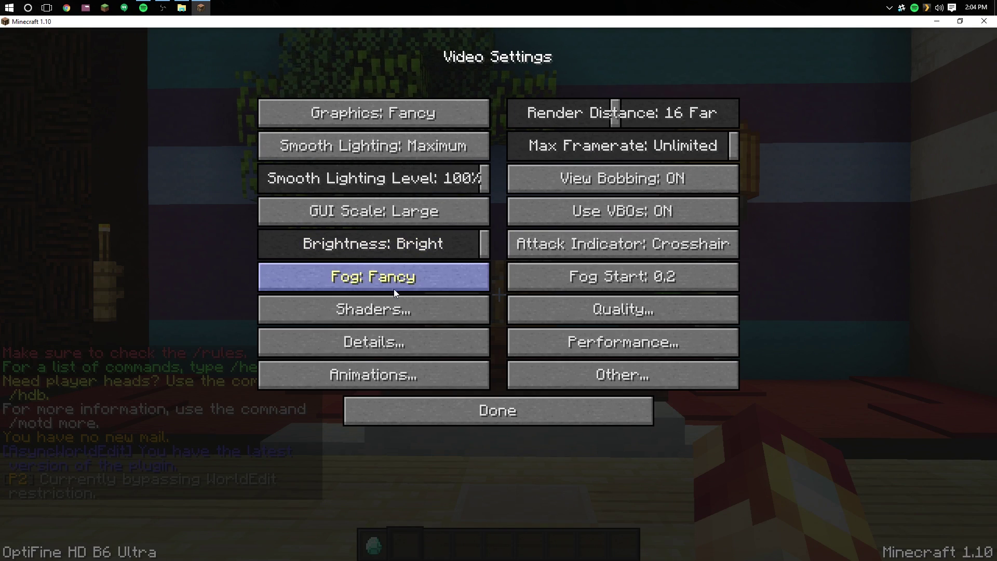
pyautogui.click(394, 309)
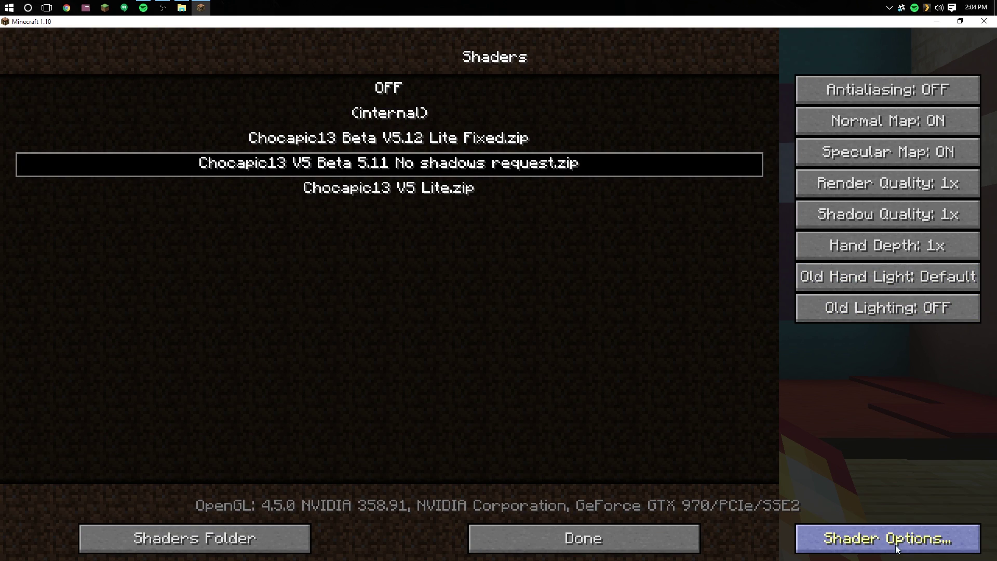
# Step: Review the shader options of the Chocapic13 V5 Beta 5.11 No shadows request pack and return to the game
pyautogui.click(922, 545)
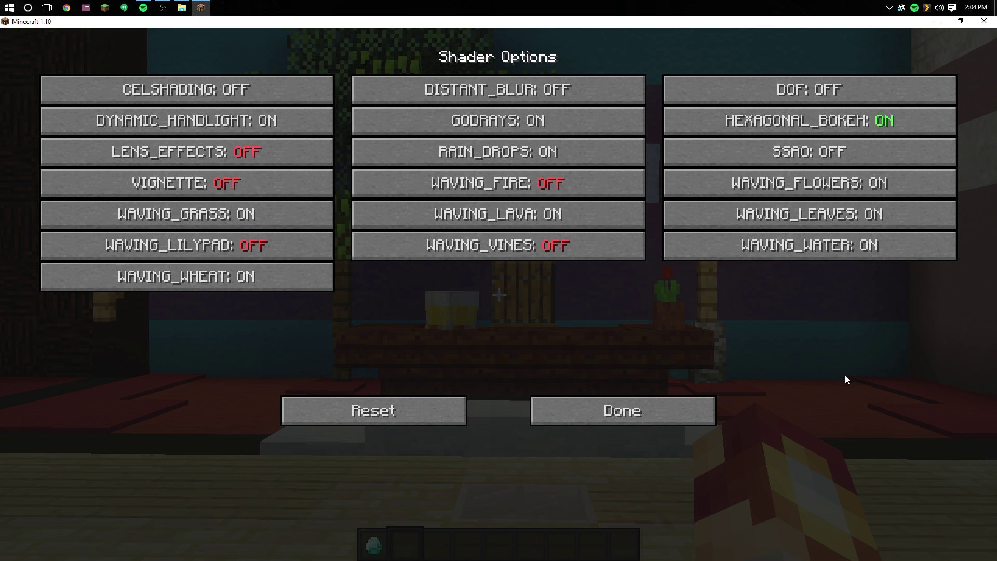
pyautogui.click(649, 407)
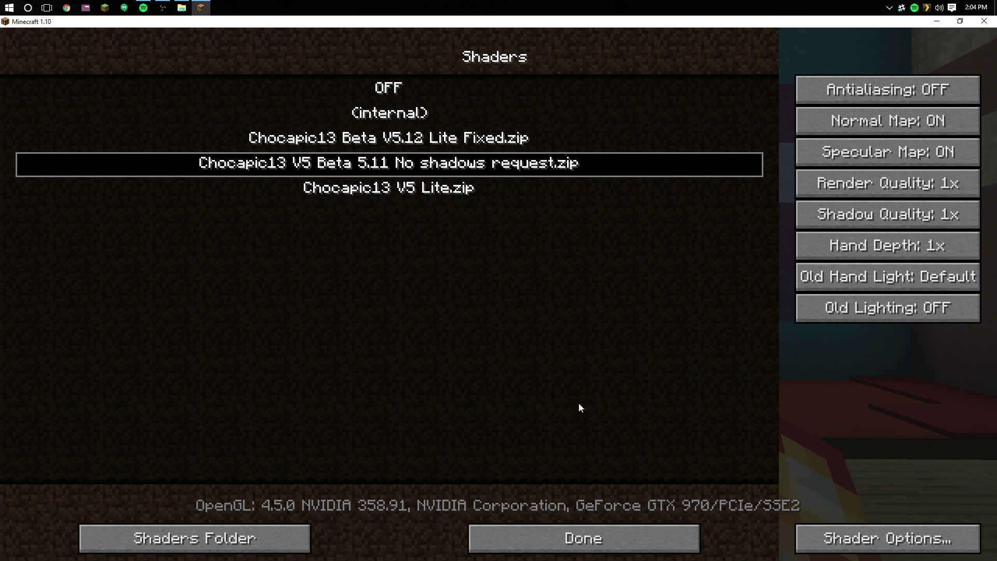
pyautogui.click(566, 547)
pyautogui.click(566, 410)
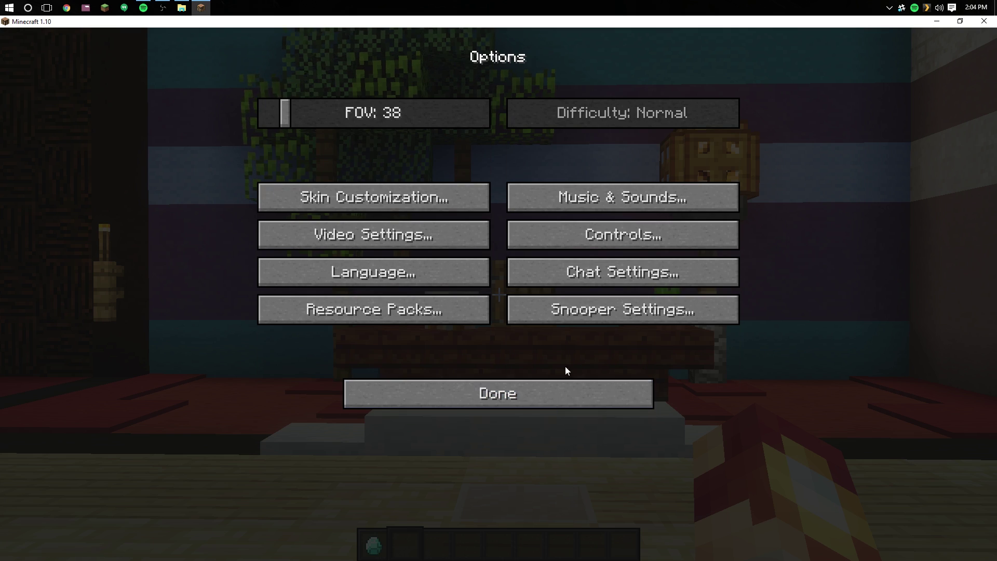
pyautogui.click(503, 387)
pyautogui.click(498, 188)
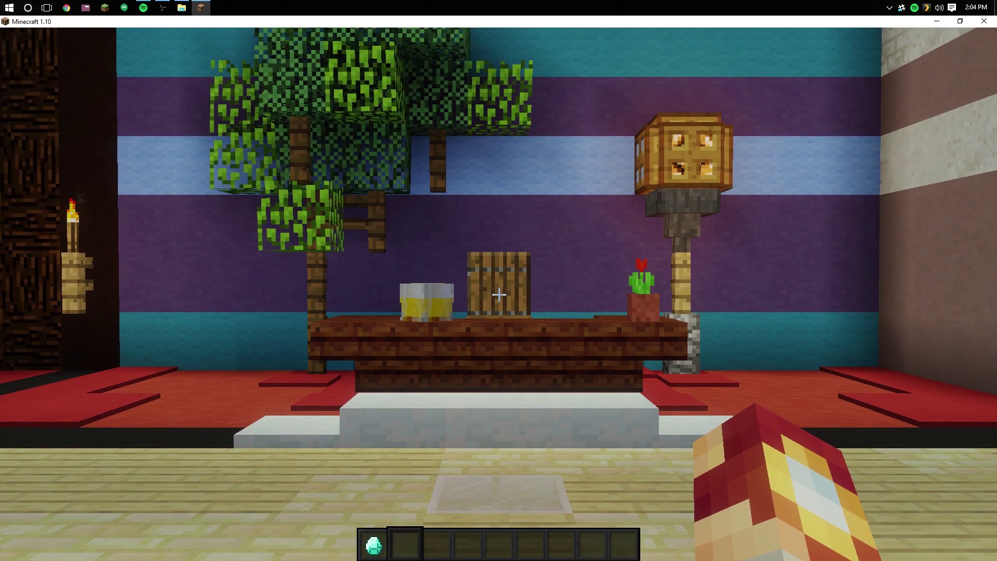